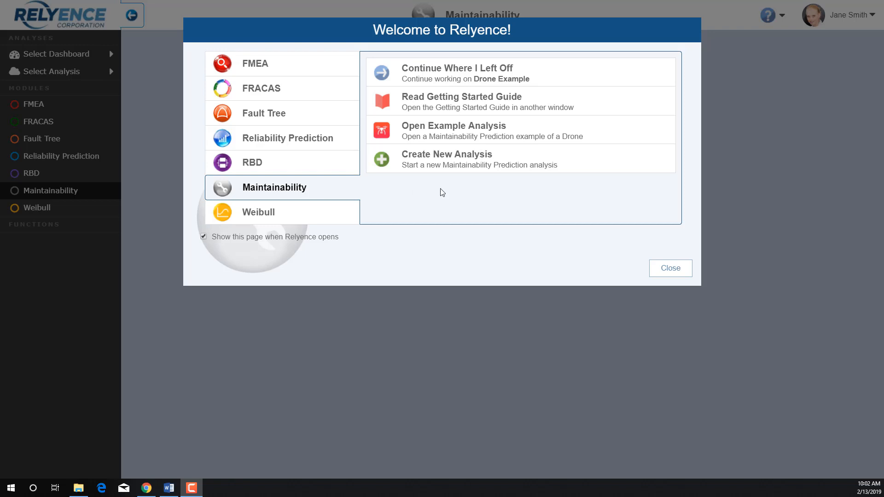
Step: Open the example Maintainability Prediction analysis of a drone and dismiss the Revert Example tip
{"action": "left_click", "coordinate": [523, 130]}
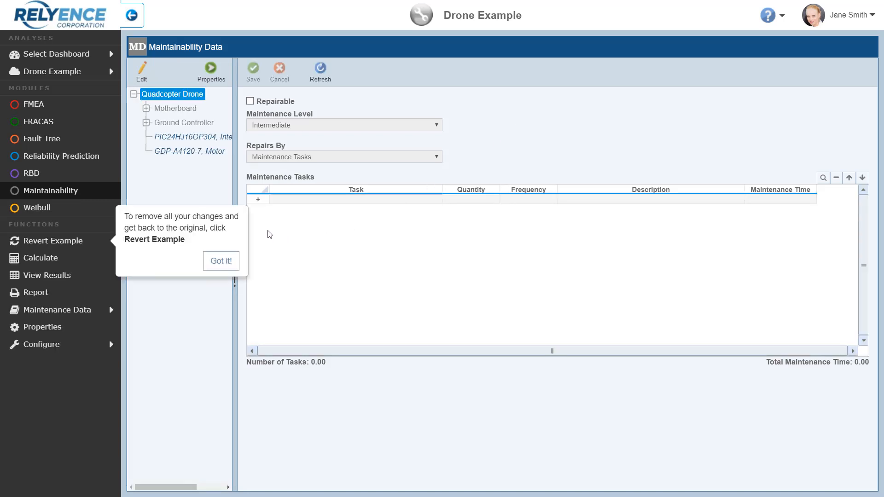
{"action": "left_click", "coordinate": [233, 268]}
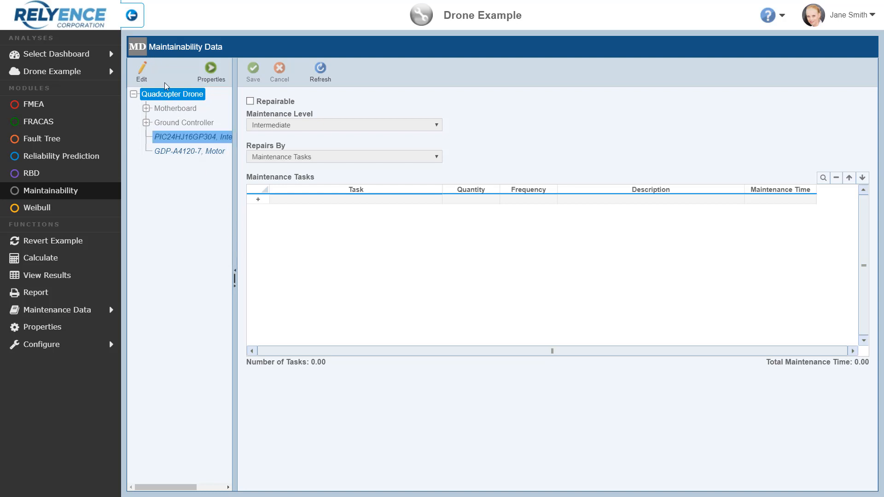
Step: Insert a child subsystem named Camera under Quadcopter Drone in the analysis tree, then save and close the tree editor
{"action": "left_click", "coordinate": [146, 74]}
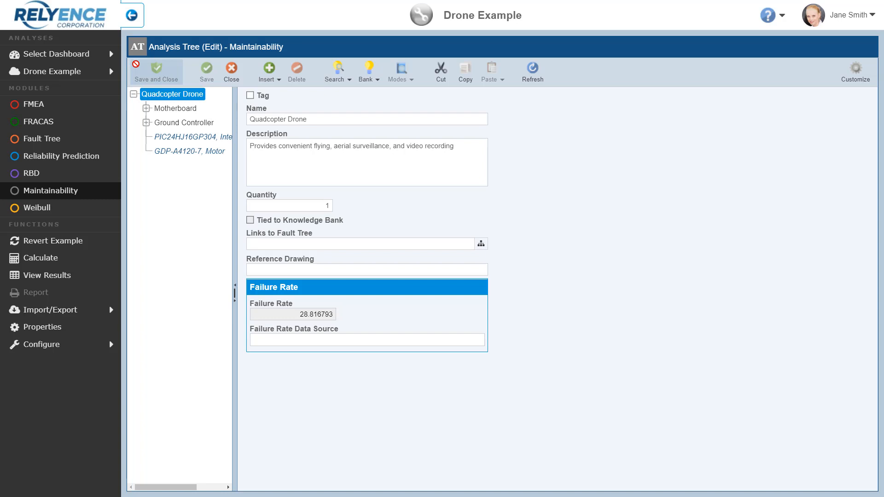
{"action": "left_click", "coordinate": [280, 80]}
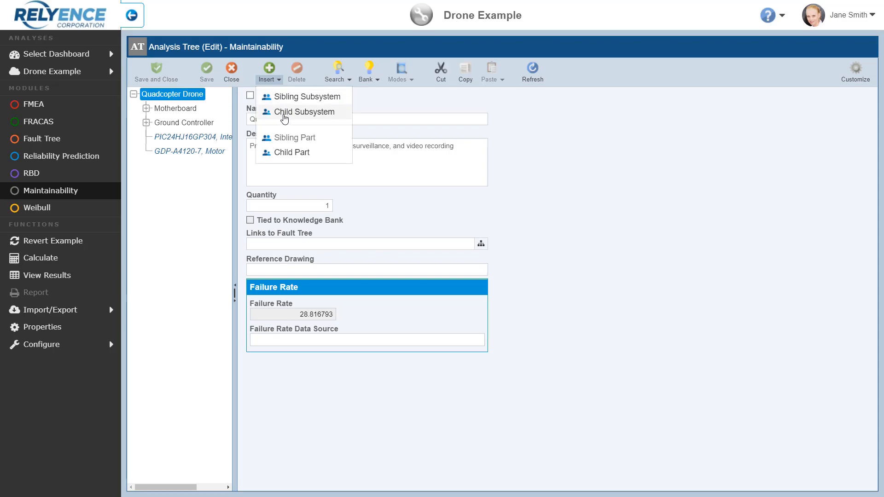
{"action": "left_click", "coordinate": [284, 113]}
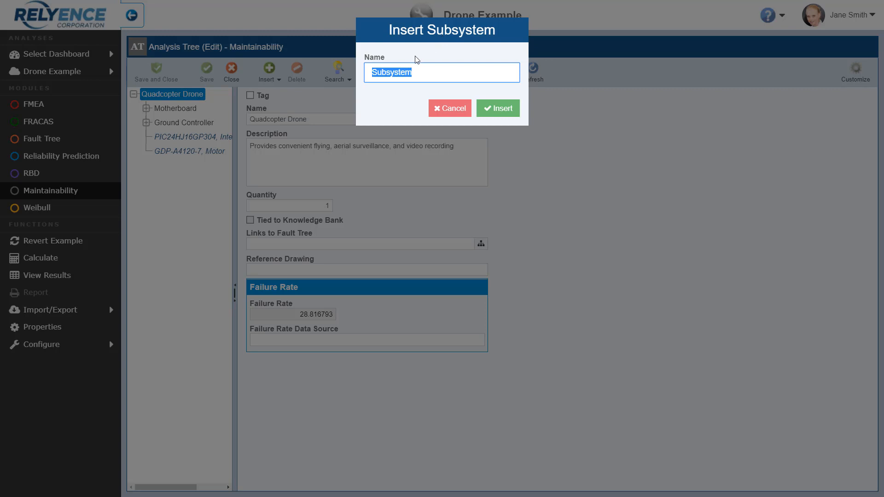
{"action": "type", "text": "Camera"}
{"action": "left_click", "coordinate": [499, 109]}
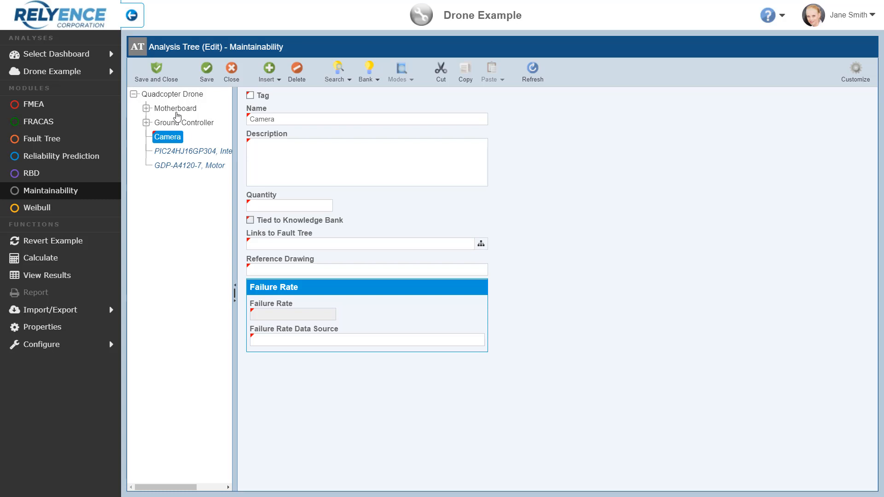
{"action": "left_click", "coordinate": [159, 73]}
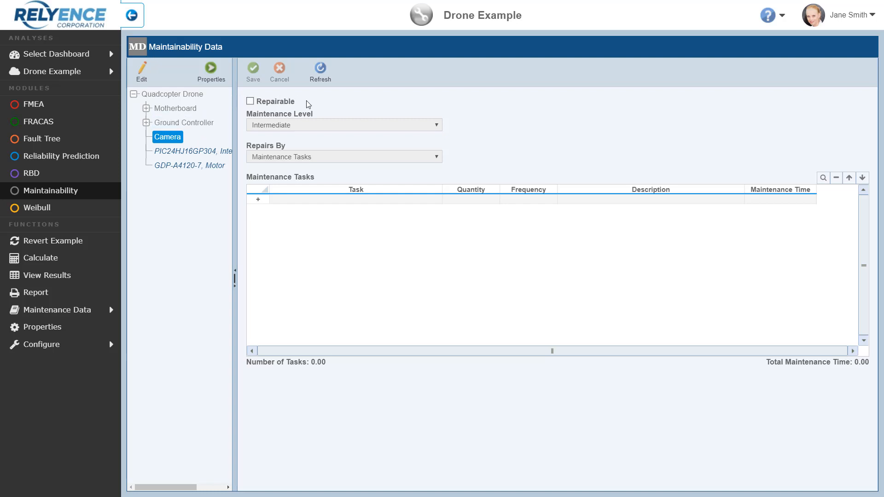
Step: Mark the Camera subsystem as repairable, keeping its maintenance level at Intermediate and its repairs defined by Maintenance Tasks
{"action": "left_click", "coordinate": [251, 102]}
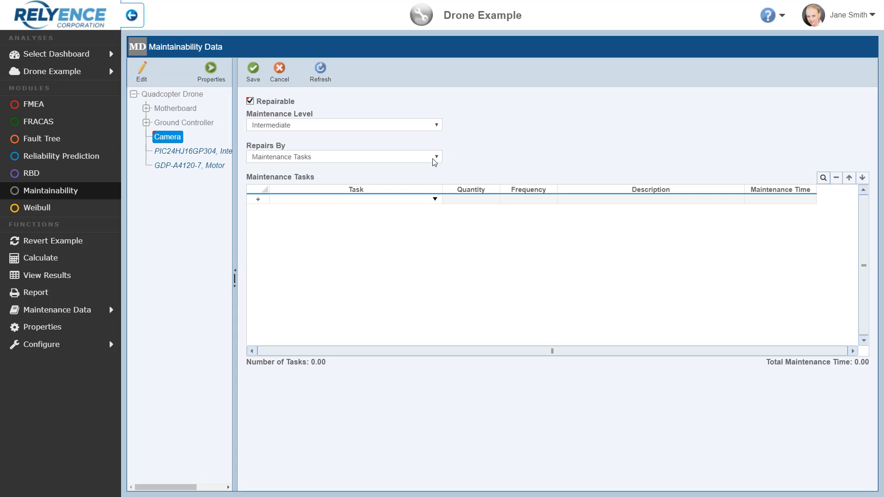
{"action": "left_click", "coordinate": [440, 130]}
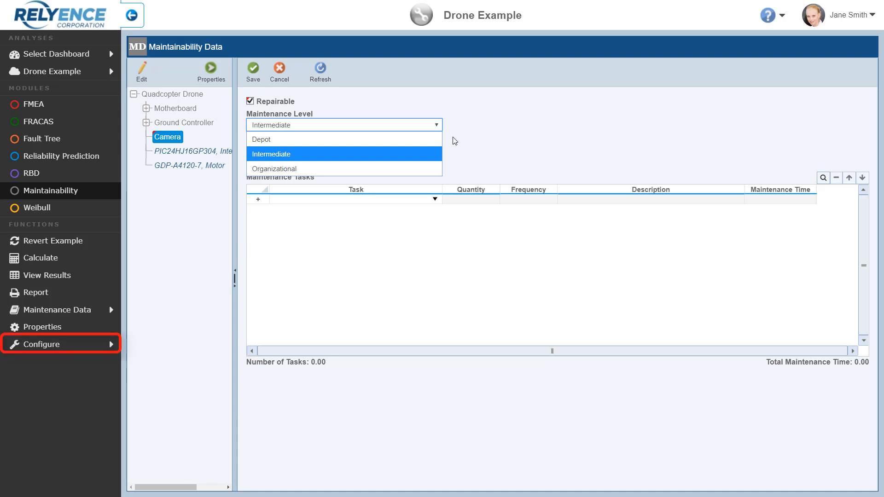
{"action": "left_click", "coordinate": [453, 141]}
{"action": "left_click", "coordinate": [439, 158]}
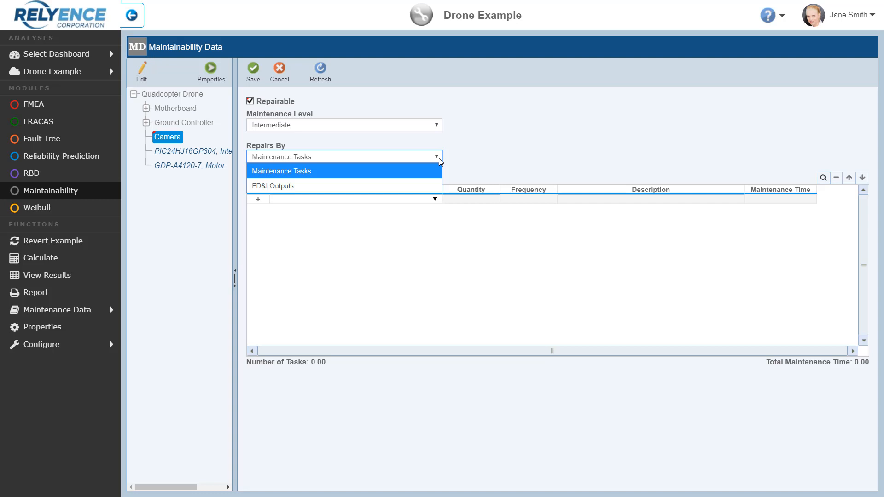
{"action": "left_click", "coordinate": [456, 176]}
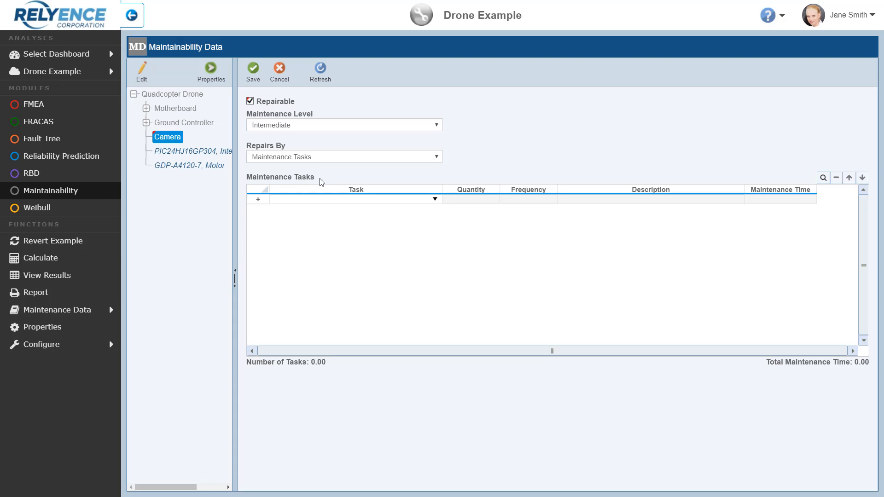
Step: Add "Latch, Lift and Turn, Remove" as the Camera's first maintenance task, searching the task library for "latch"
{"action": "left_click", "coordinate": [435, 200]}
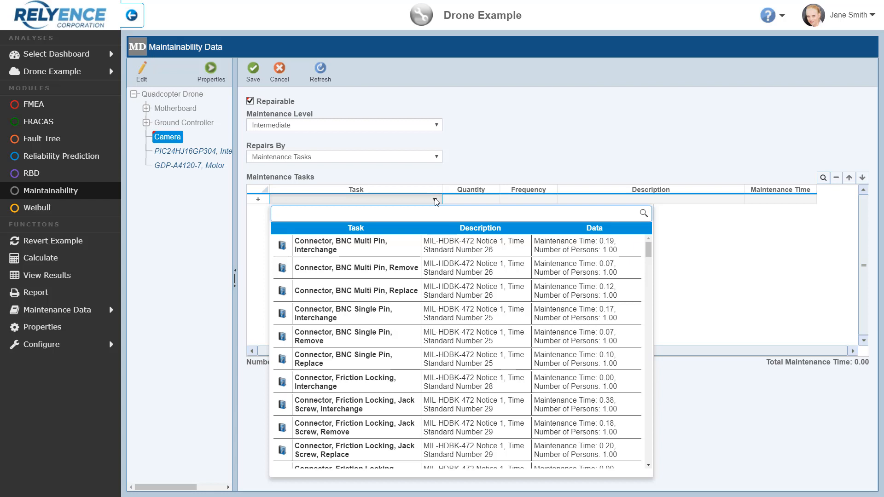
{"action": "type", "text": "latch"}
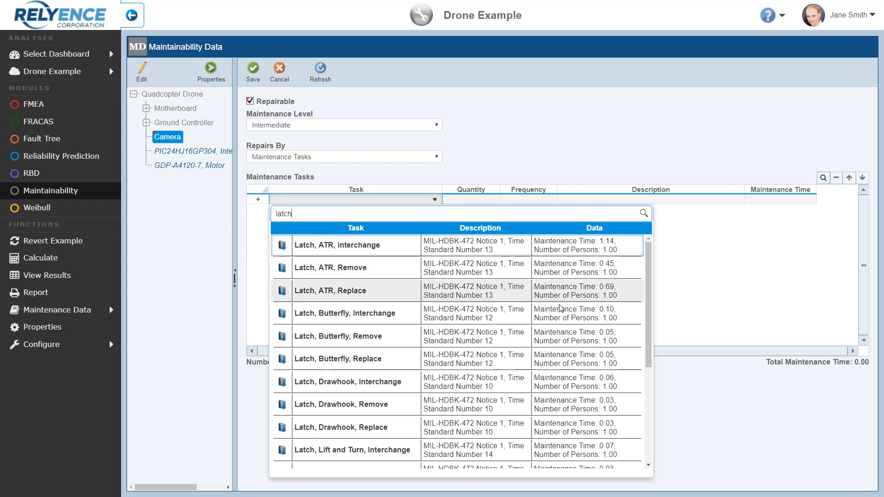
{"action": "left_click_drag", "start_coordinate": [649, 322], "coordinate": [648, 337]}
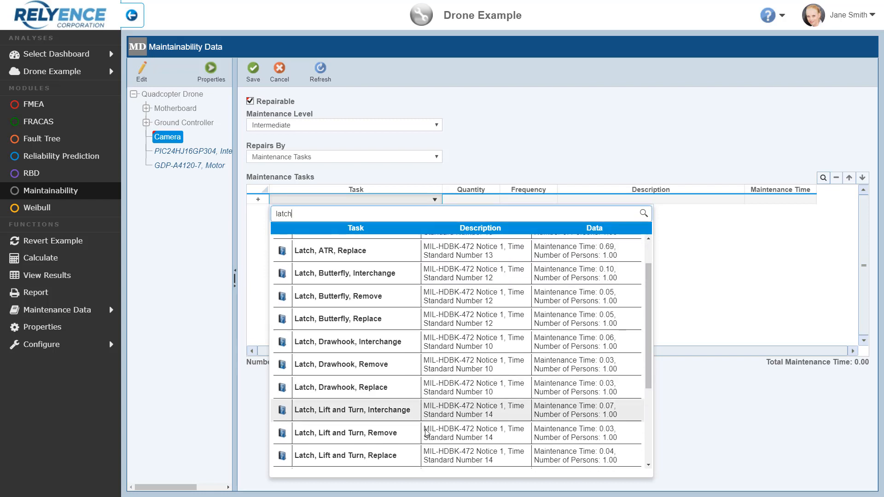
{"action": "left_click", "coordinate": [405, 439]}
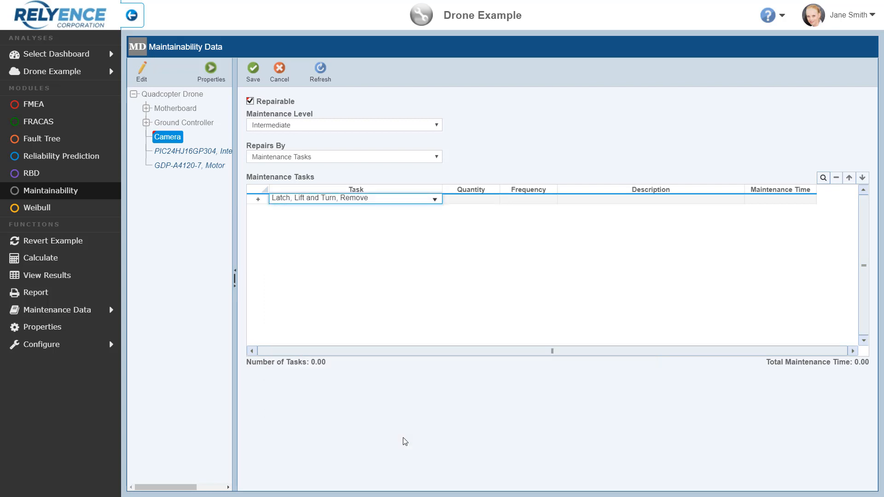
{"action": "key", "text": "Tab"}
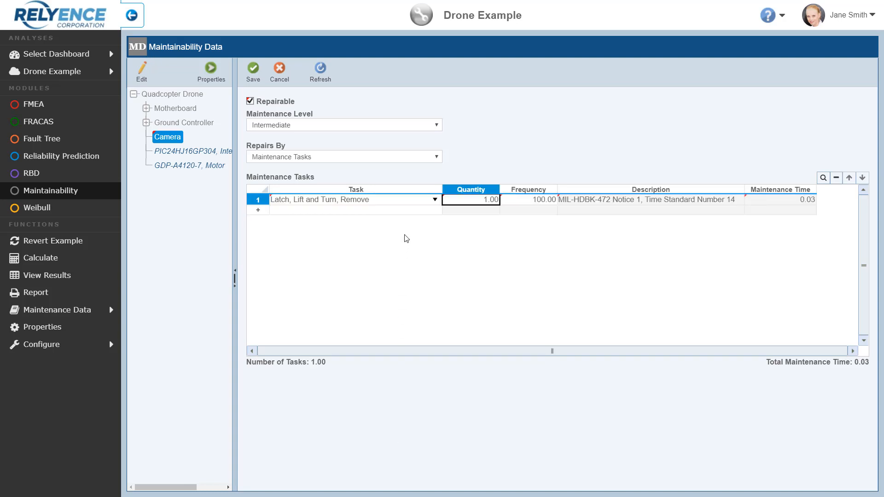
Step: Add "Connector, BNC Multi Pin, Remove" as the second maintenance task, searching the task library for "connector"
{"action": "left_click", "coordinate": [441, 213]}
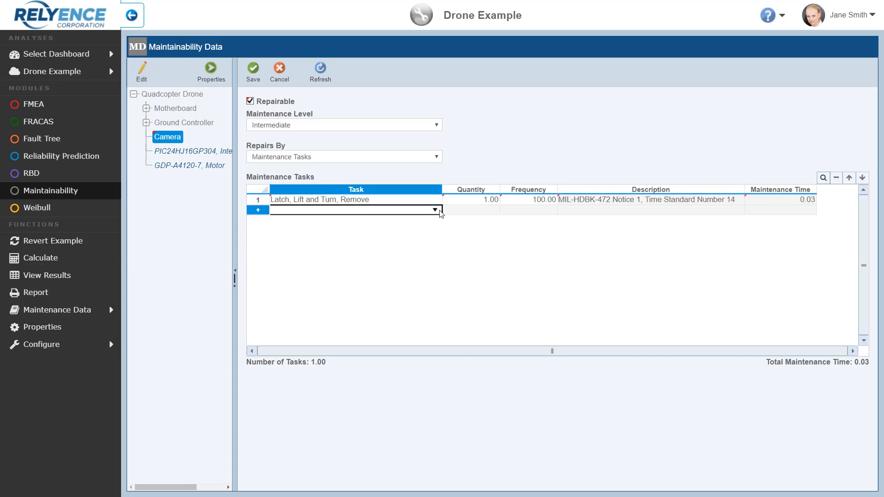
{"action": "left_click", "coordinate": [441, 214]}
{"action": "type", "text": "con"}
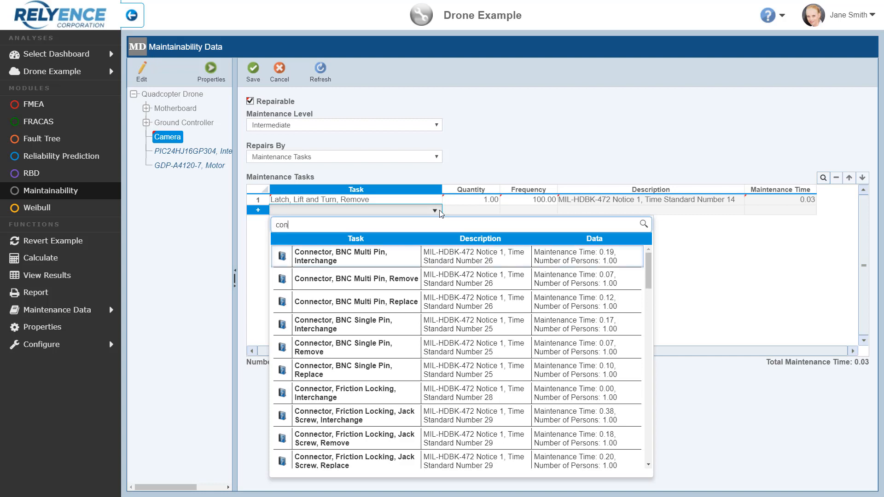
{"action": "type", "text": "nector"}
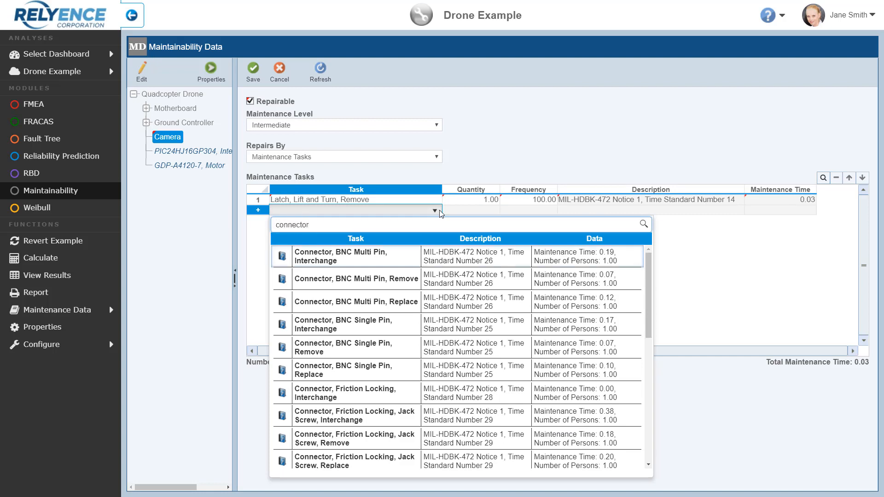
{"action": "left_click", "coordinate": [399, 281]}
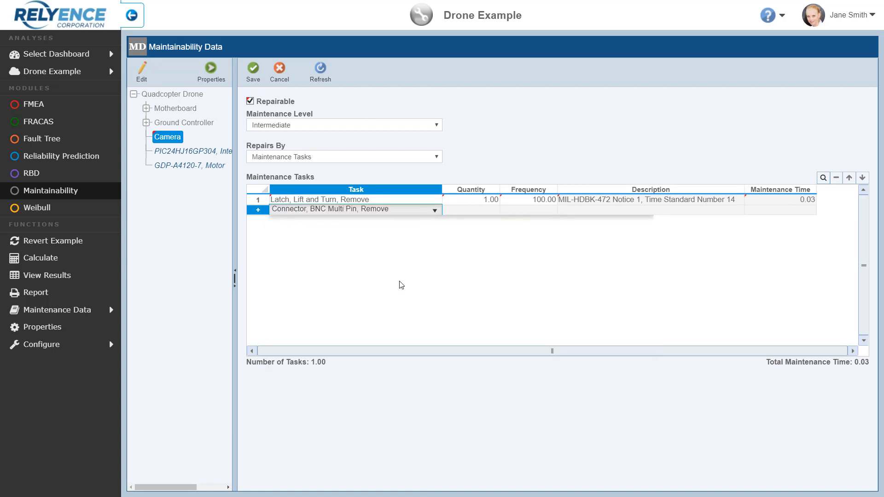
{"action": "key", "text": "Tab"}
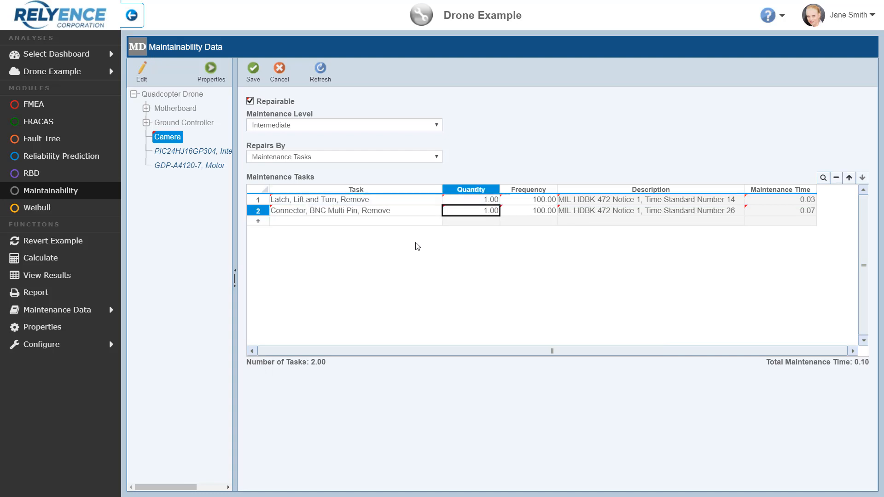
Step: Add "Plug In Module, Module, Interchange" as the third maintenance task, searching the task library for "plug"
{"action": "left_click", "coordinate": [435, 225]}
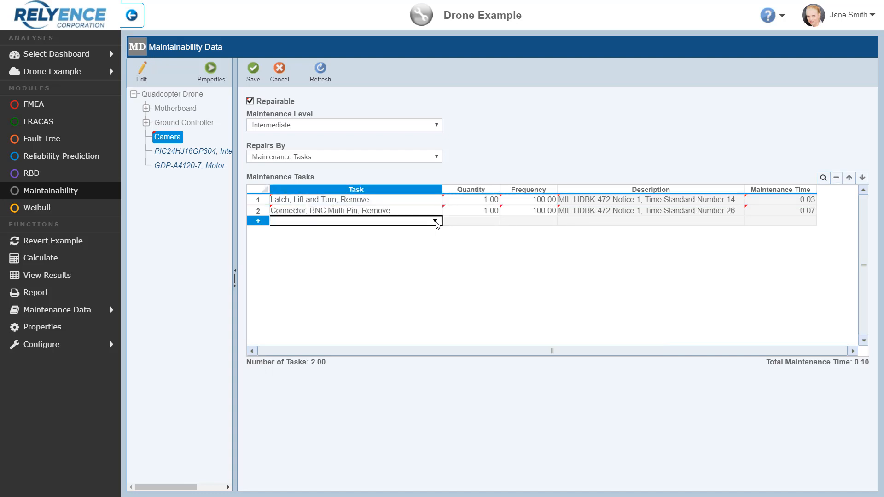
{"action": "left_click", "coordinate": [436, 222]}
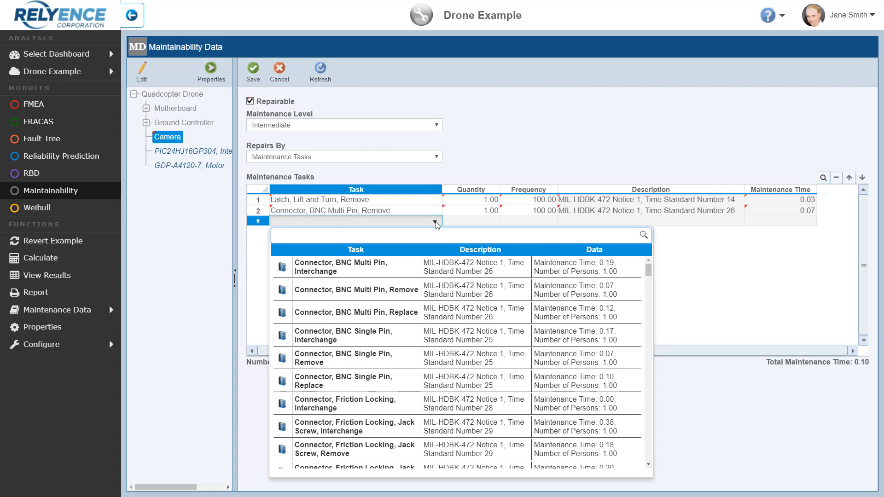
{"action": "type", "text": "plug"}
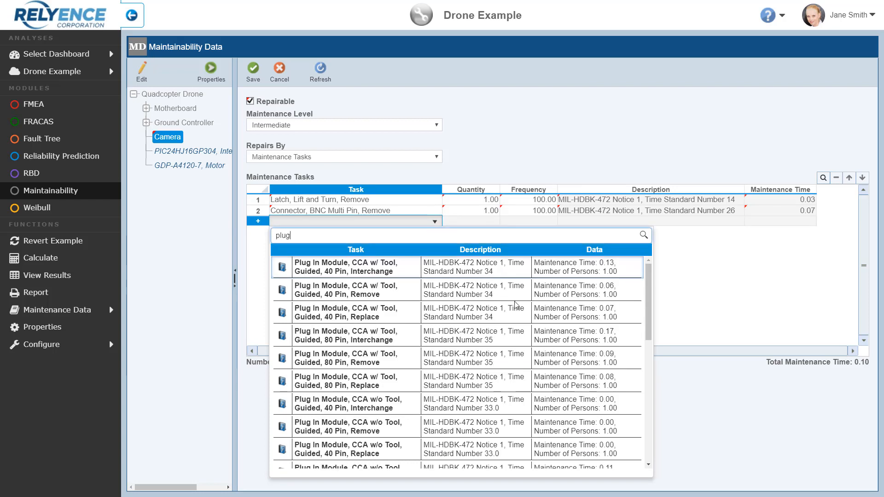
{"action": "left_click", "coordinate": [647, 391]}
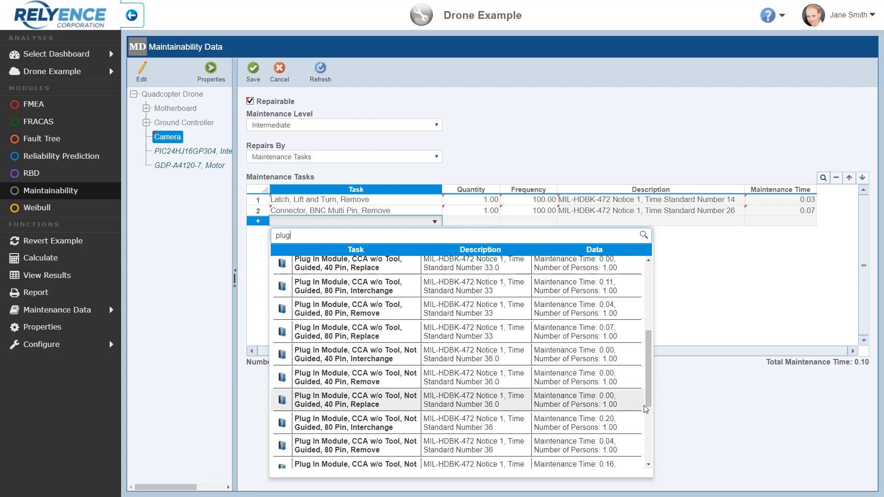
{"action": "left_click", "coordinate": [651, 416]}
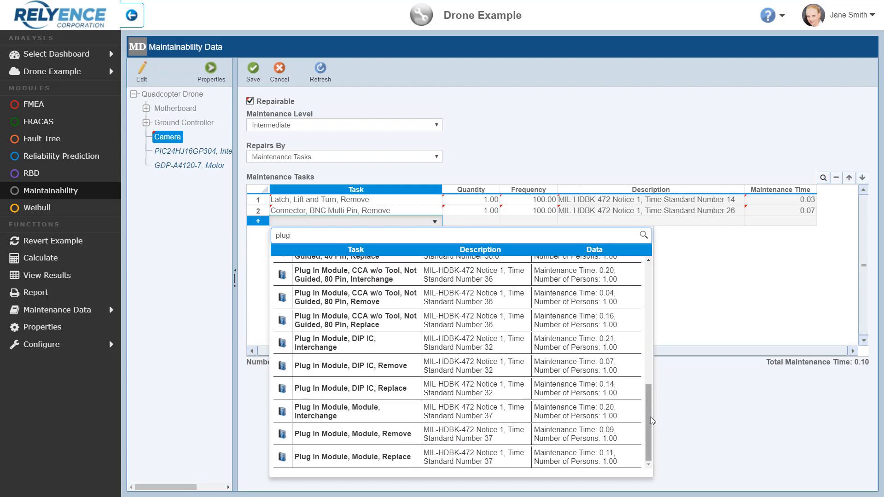
{"action": "left_click", "coordinate": [391, 411]}
{"action": "key", "text": "Tab"}
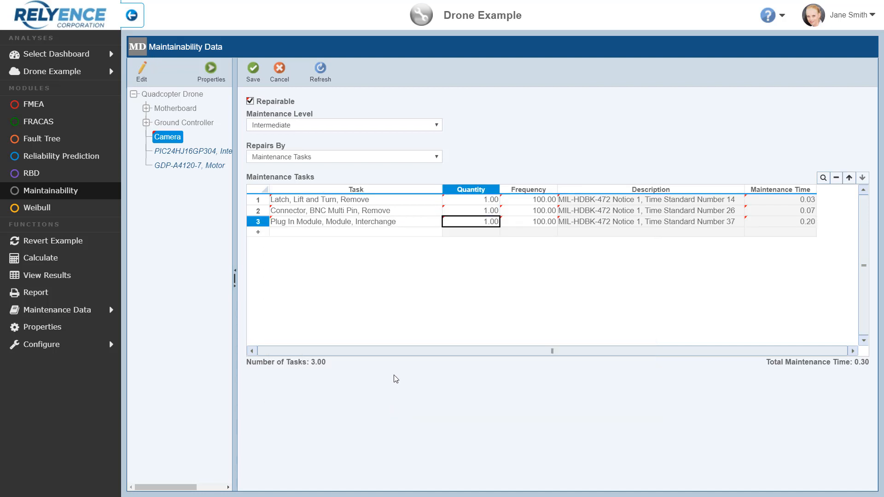
Step: Add "Connector, BNC Multi Pin, Replace" as the fourth maintenance task, searching the task library for "connector"
{"action": "left_click", "coordinate": [437, 236]}
{"action": "left_click", "coordinate": [436, 234]}
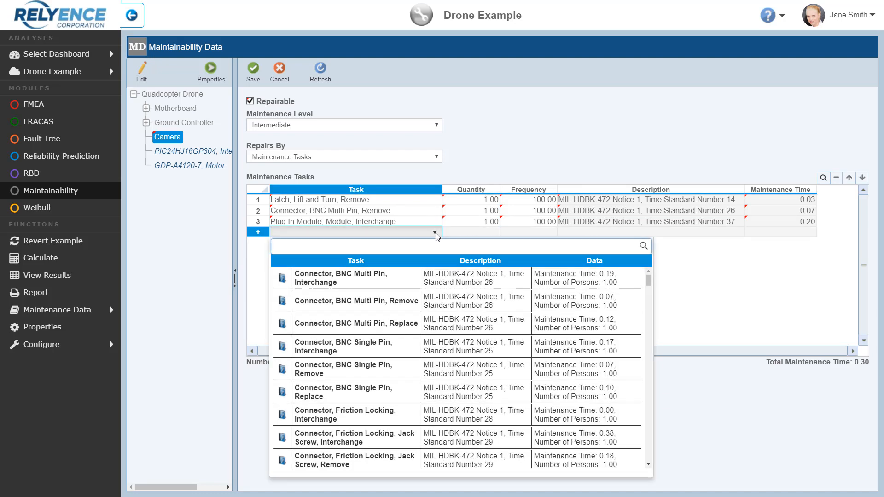
{"action": "type", "text": "conn"}
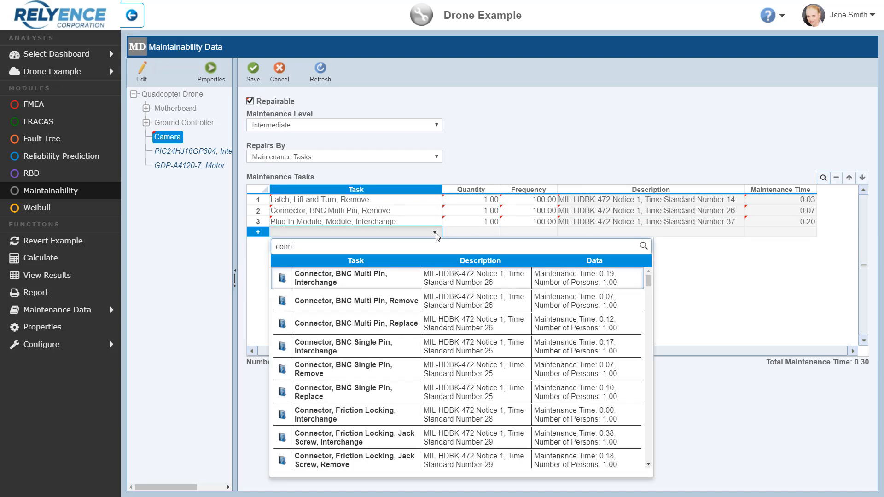
{"action": "type", "text": "ector"}
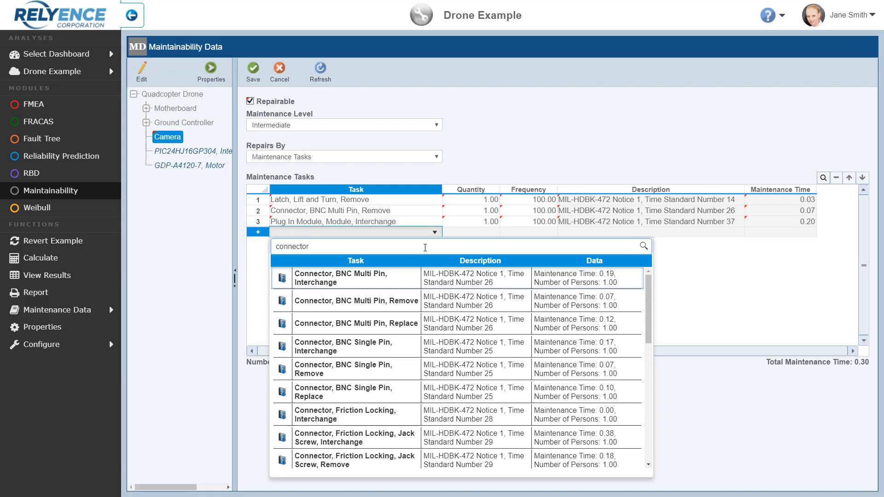
{"action": "left_click", "coordinate": [398, 327]}
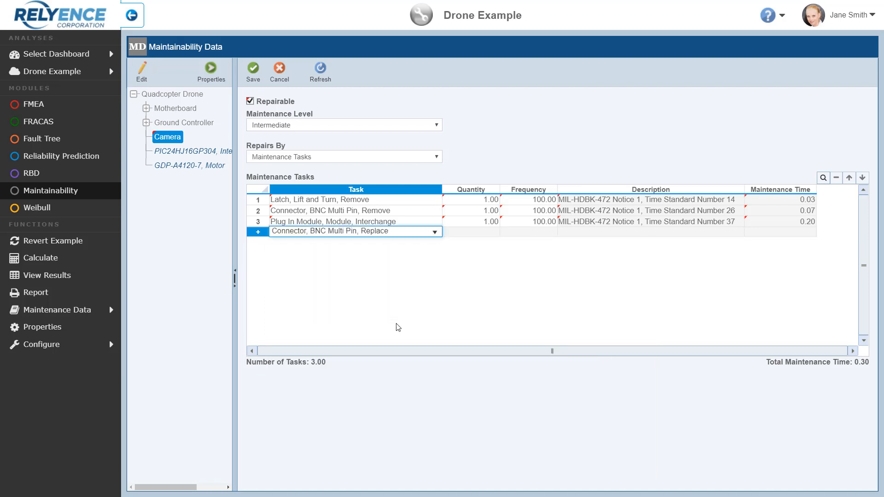
{"action": "key", "text": "Tab"}
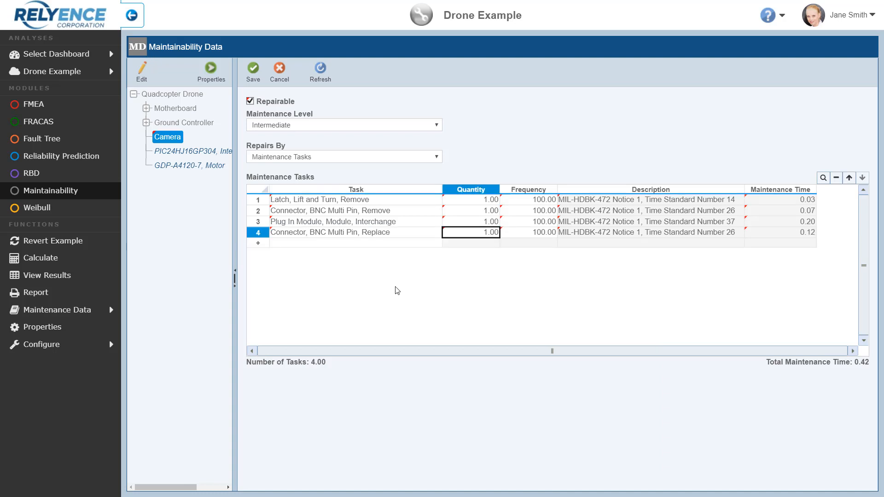
Step: Add "Latch, Lift and Turn, Replace" as the Camera's fifth maintenance task, searching the task library for "latch", and save the maintainability data
{"action": "left_click", "coordinate": [402, 244]}
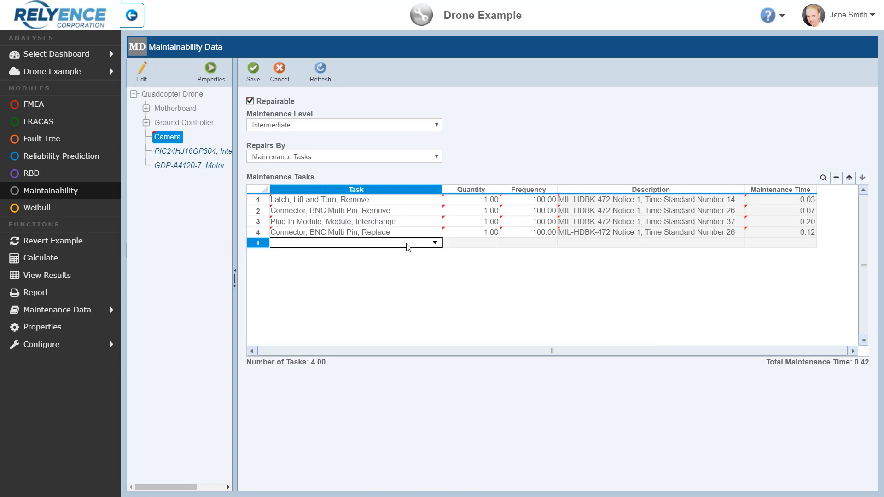
{"action": "left_click", "coordinate": [435, 243]}
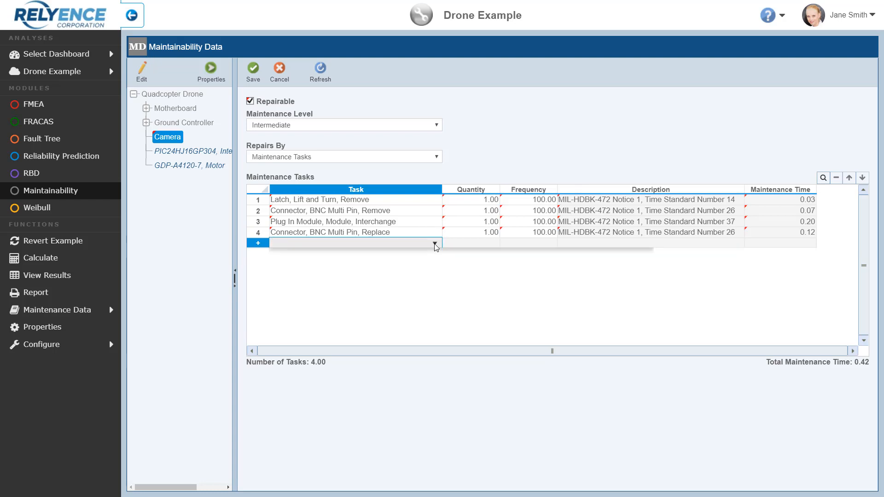
{"action": "type", "text": "l"}
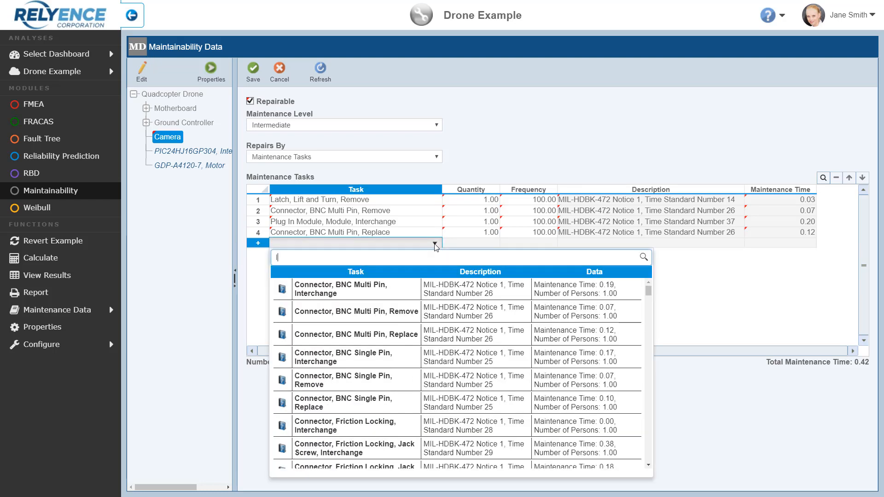
{"action": "type", "text": "atch"}
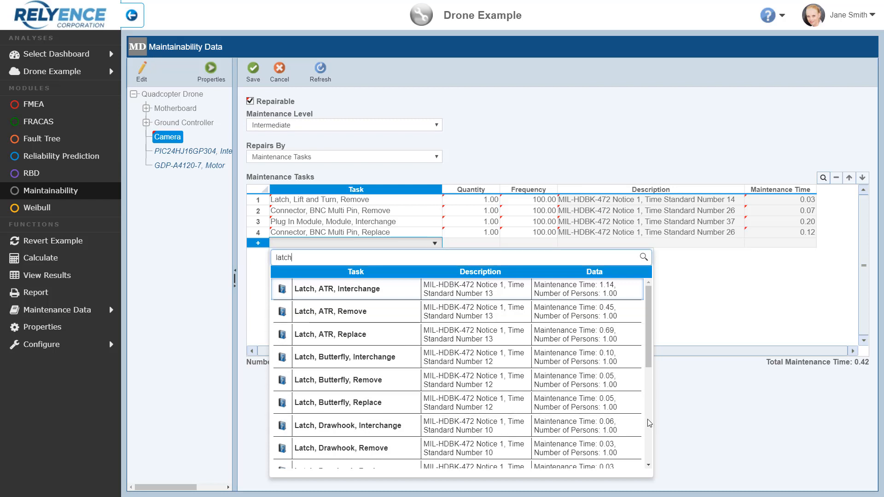
{"action": "scroll", "coordinate": [648, 419], "scroll_direction": "down", "scroll_amount": 5}
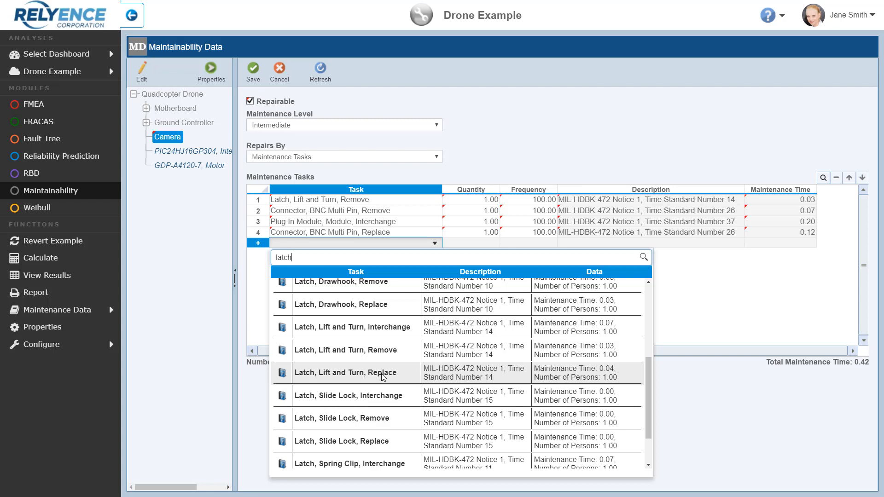
{"action": "left_click", "coordinate": [382, 378]}
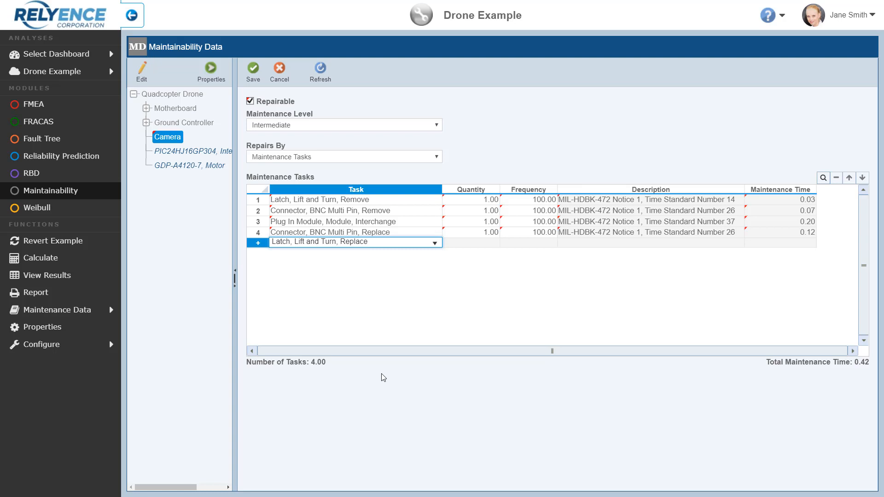
{"action": "key", "text": "Tab"}
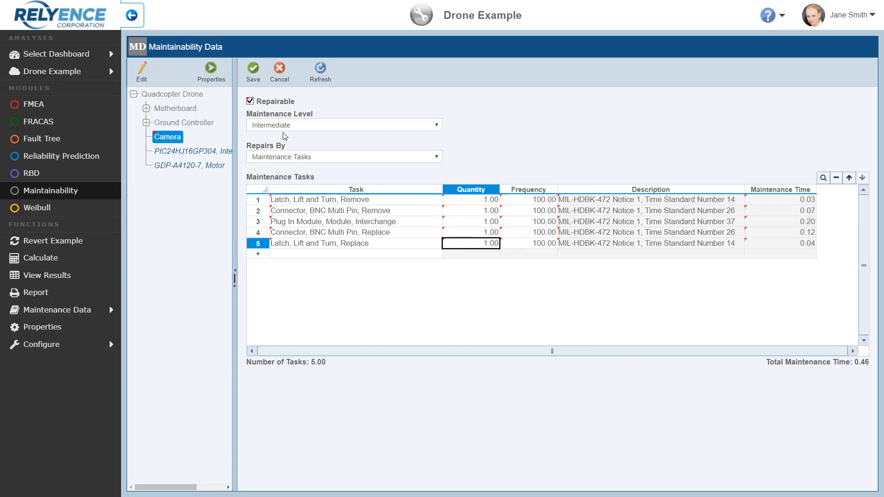
{"action": "left_click", "coordinate": [257, 76]}
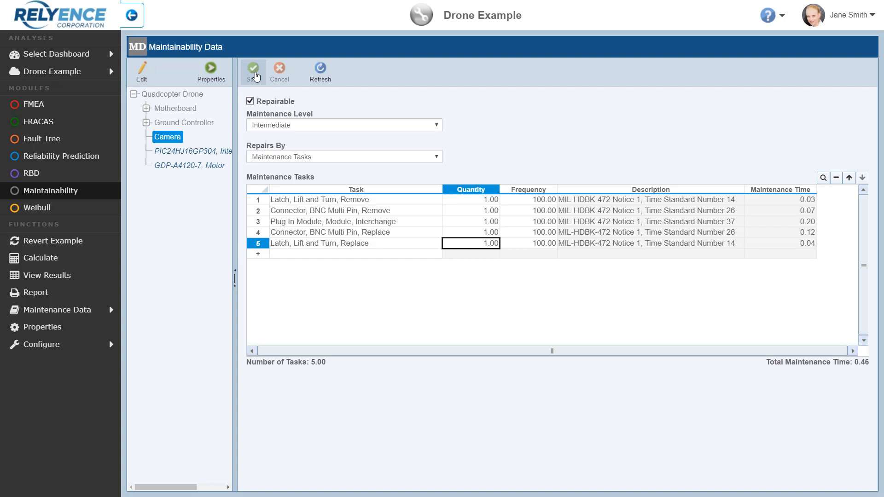
{"action": "left_click", "coordinate": [254, 73]}
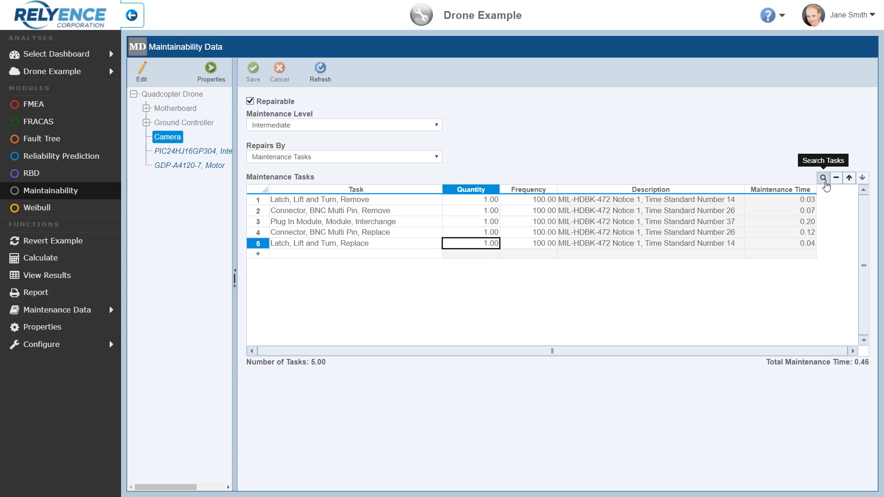
Step: Search the MIL-HDBK-472 Tasks library for tasks with category Miscellaneous and type Interchange
{"action": "left_click", "coordinate": [824, 178]}
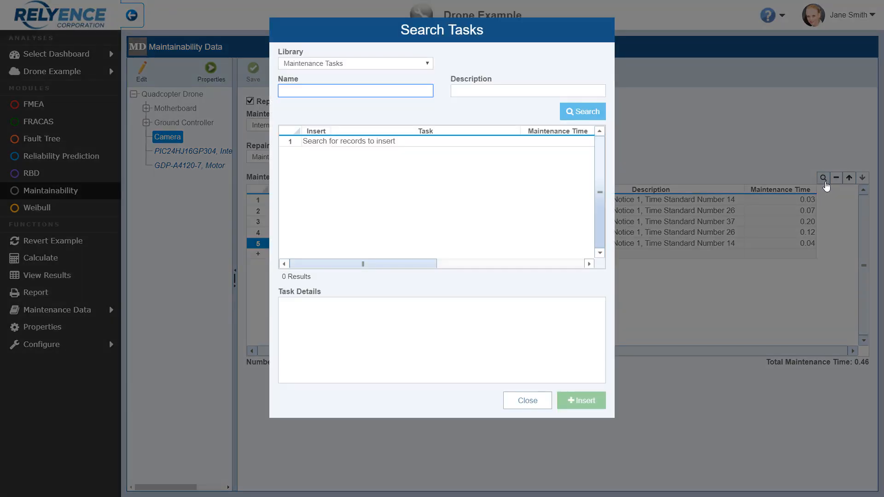
{"action": "left_click", "coordinate": [496, 31]}
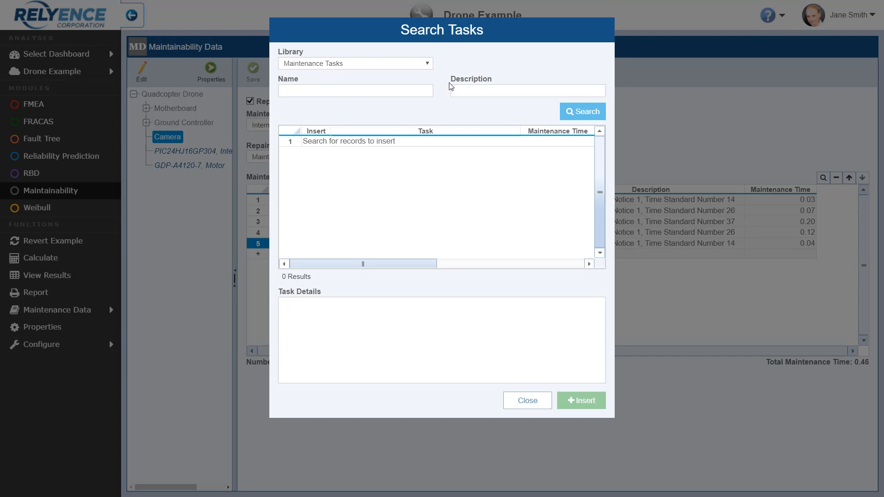
{"action": "left_click", "coordinate": [428, 64]}
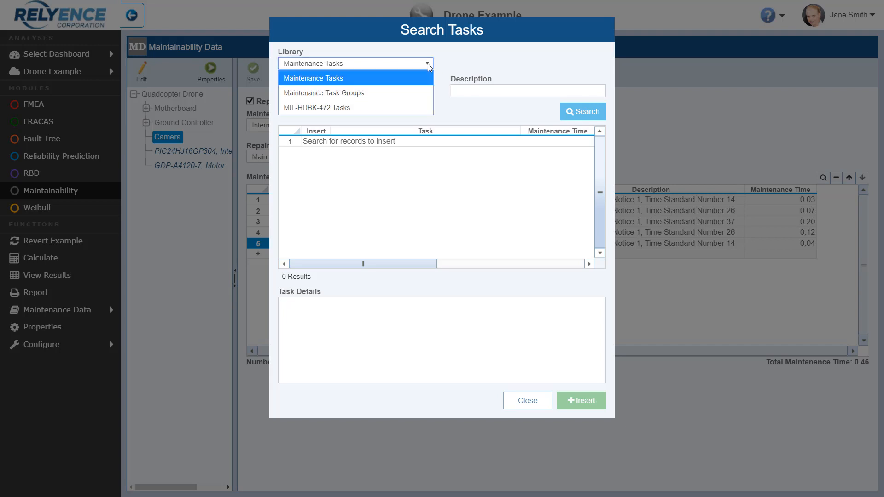
{"action": "left_click", "coordinate": [400, 107]}
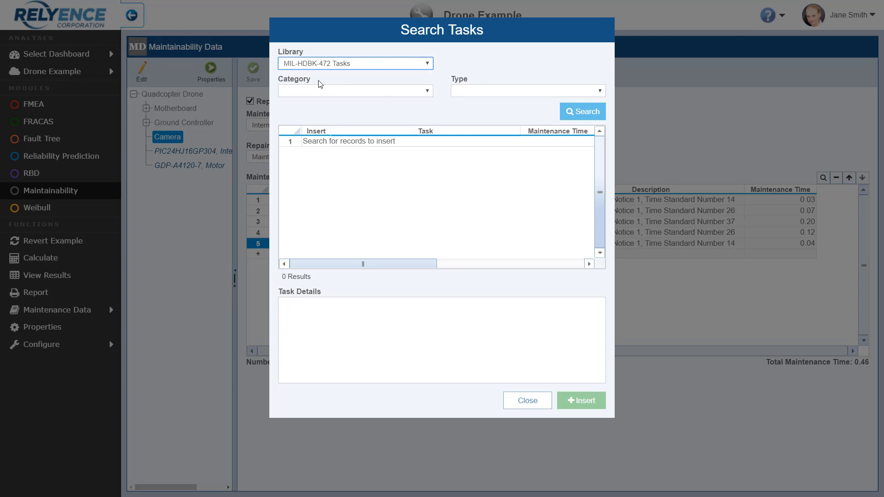
{"action": "left_click", "coordinate": [428, 91]}
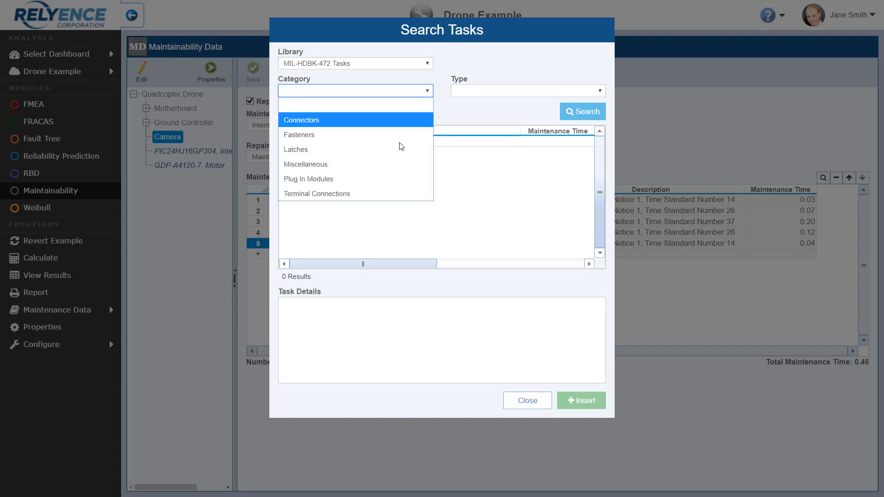
{"action": "left_click", "coordinate": [396, 163]}
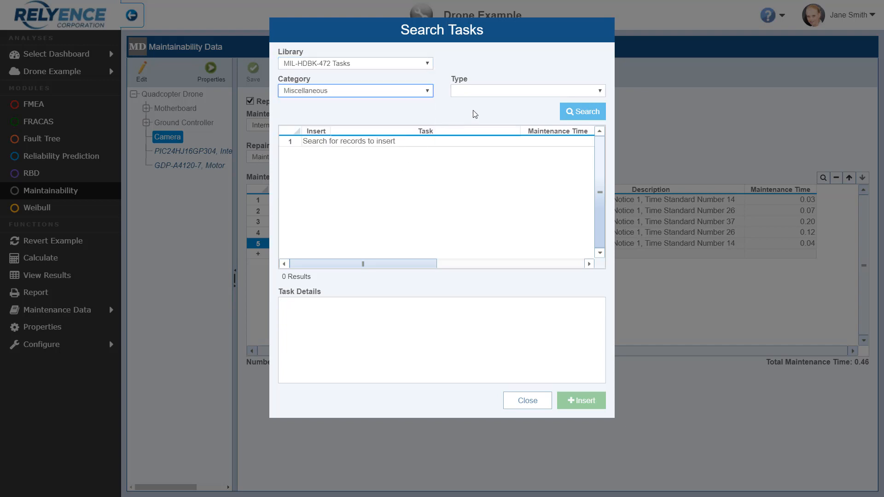
{"action": "left_click", "coordinate": [602, 93]}
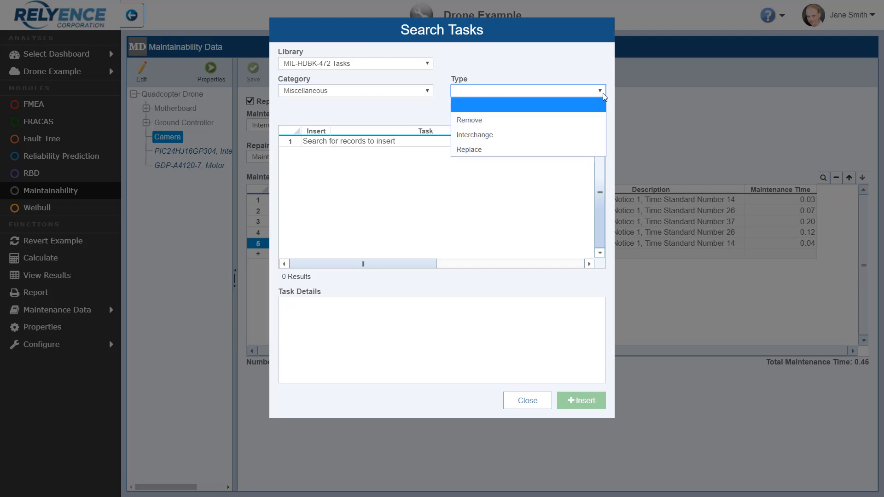
{"action": "left_click", "coordinate": [514, 138]}
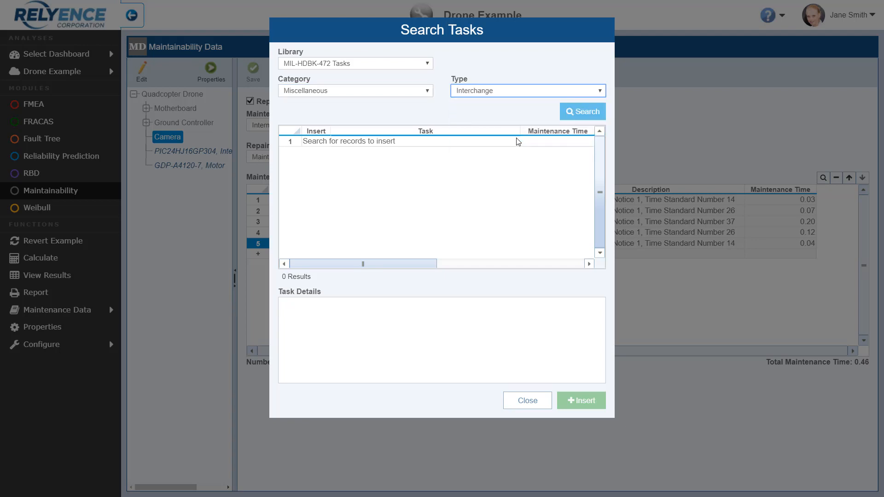
{"action": "left_click", "coordinate": [582, 115]}
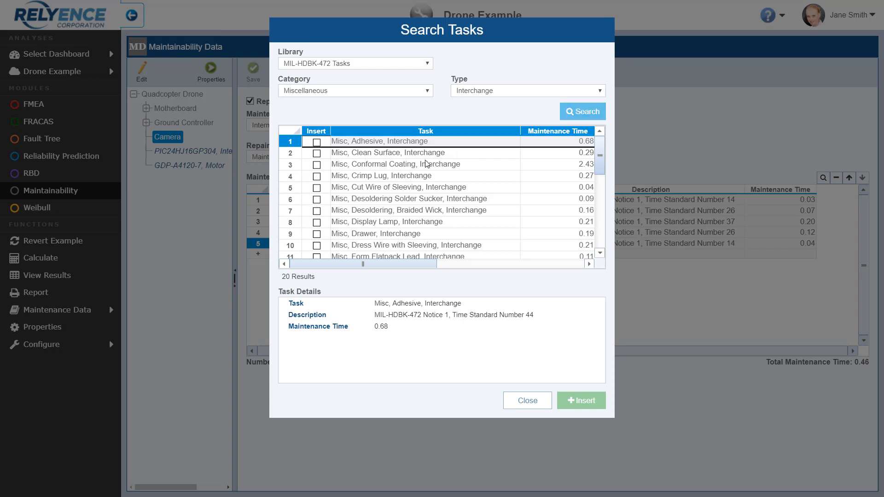
Step: Examine the task details of the Clean Surface, Crimp Lug and Drawer interchange tasks in the search results
{"action": "left_click", "coordinate": [403, 157]}
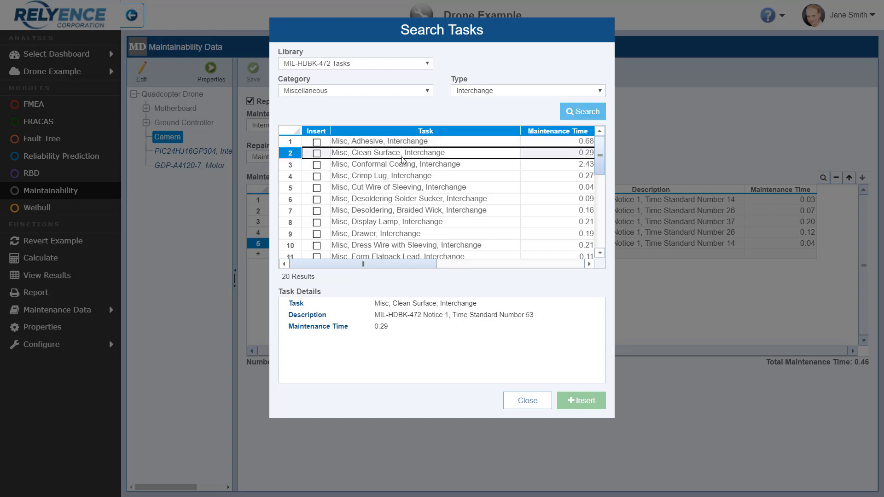
{"action": "left_click", "coordinate": [403, 177]}
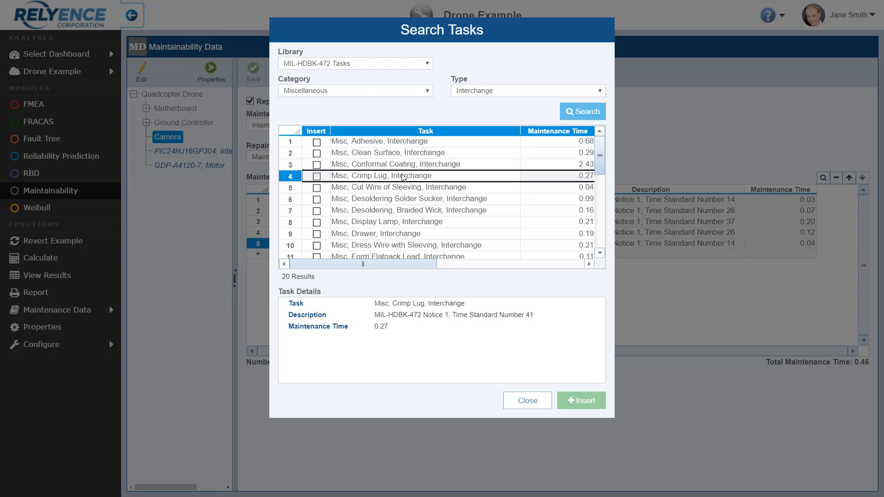
{"action": "left_click", "coordinate": [412, 235]}
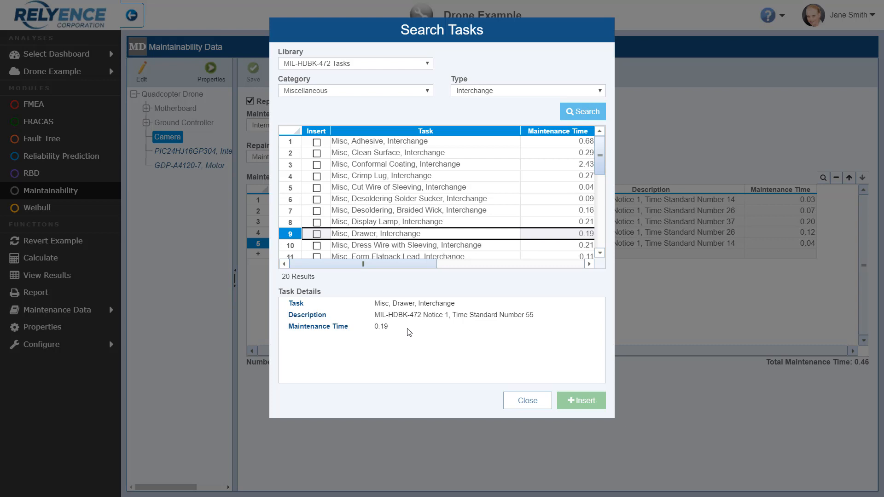
Step: Mark the "Misc, Drawer" and "Misc, Desoldering, Braided Wick" interchange tasks for insertion, and close the task search without inserting them
{"action": "left_click", "coordinate": [317, 235]}
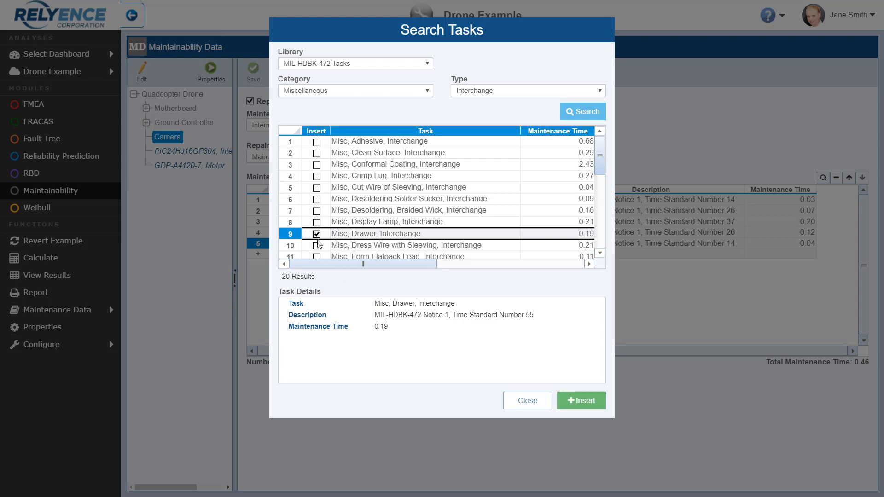
{"action": "left_click", "coordinate": [319, 211]}
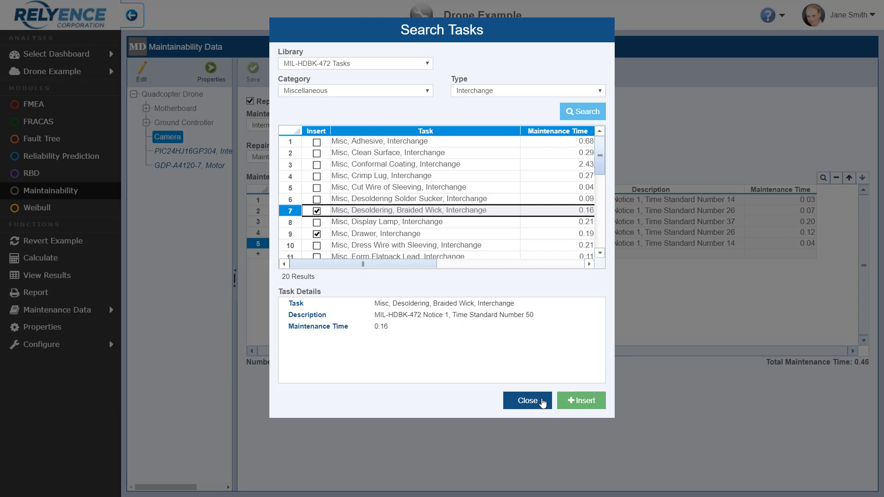
{"action": "left_click", "coordinate": [528, 401]}
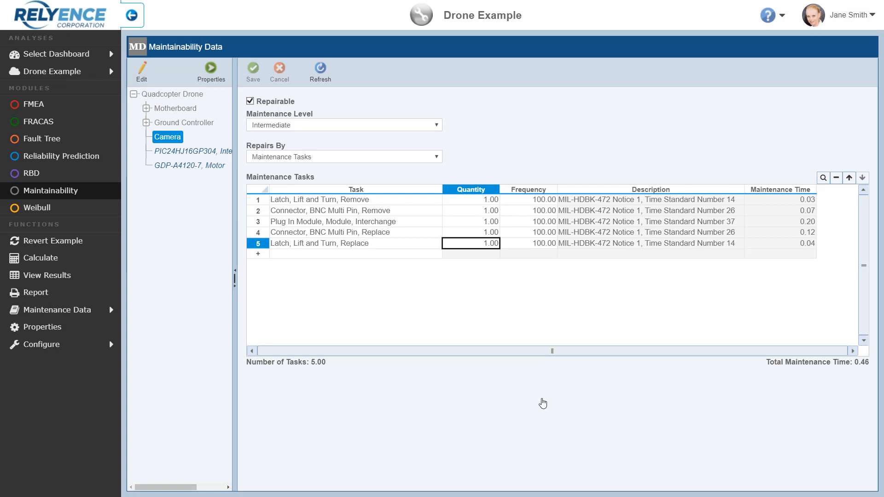